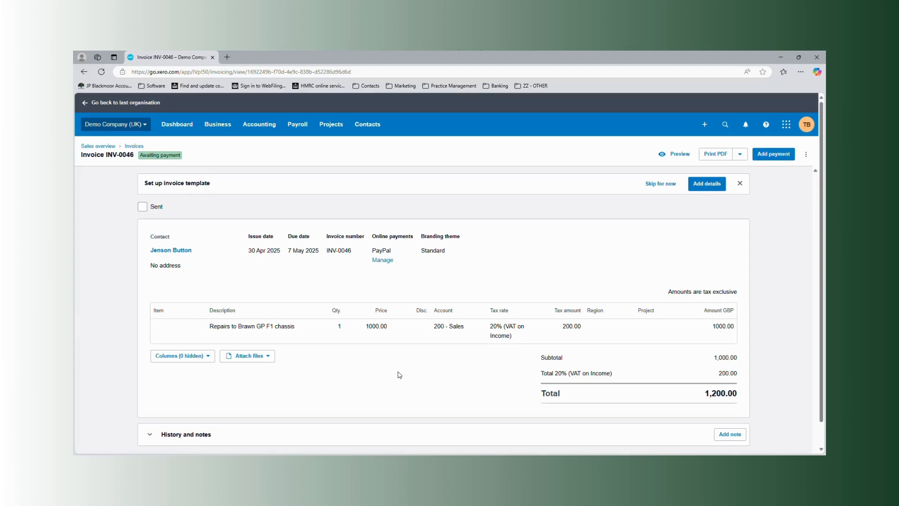
# Add a payment of 1200.00 dated 30 Apr 2025 to the open invoice, received into the Petty Cash account.
pyautogui.click(769, 157)
pyautogui.click(401, 289)
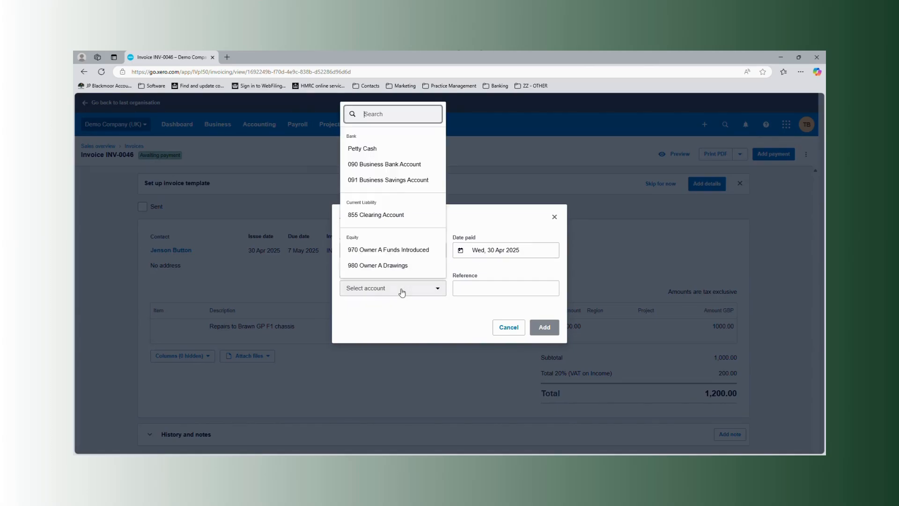
pyautogui.click(370, 149)
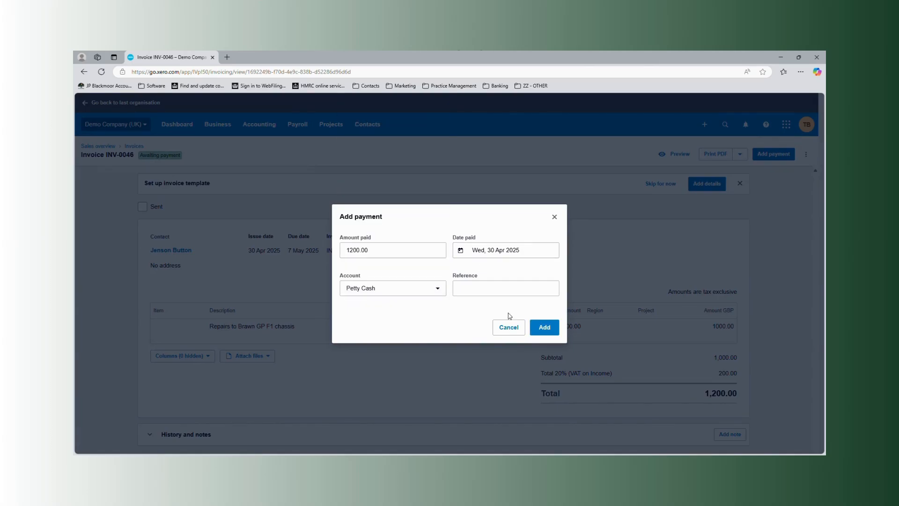
pyautogui.click(544, 328)
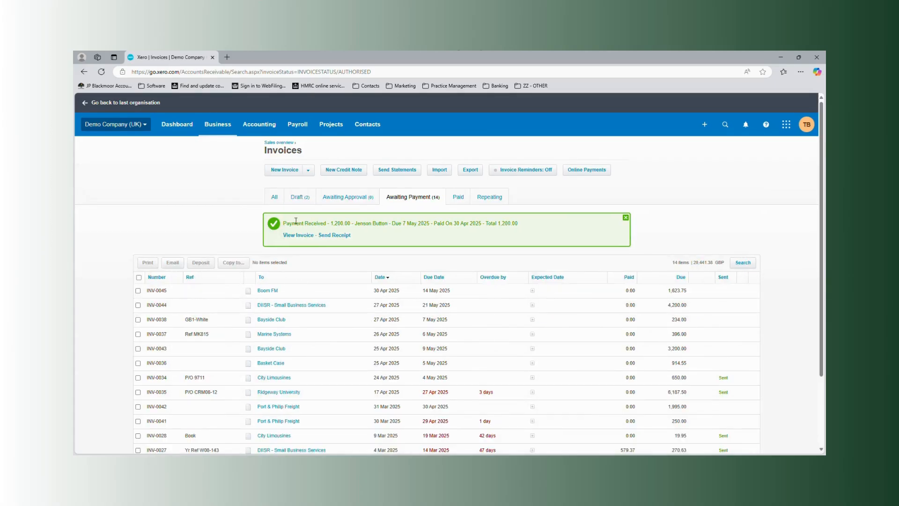
# Show all invoices, and open the Petty Cash account's transactions from the bank accounts overview.
pyautogui.click(279, 201)
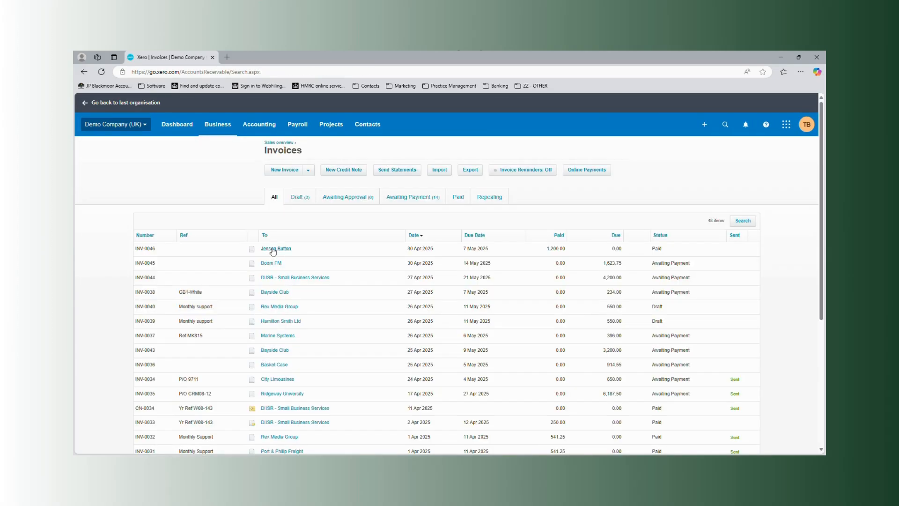
pyautogui.click(275, 132)
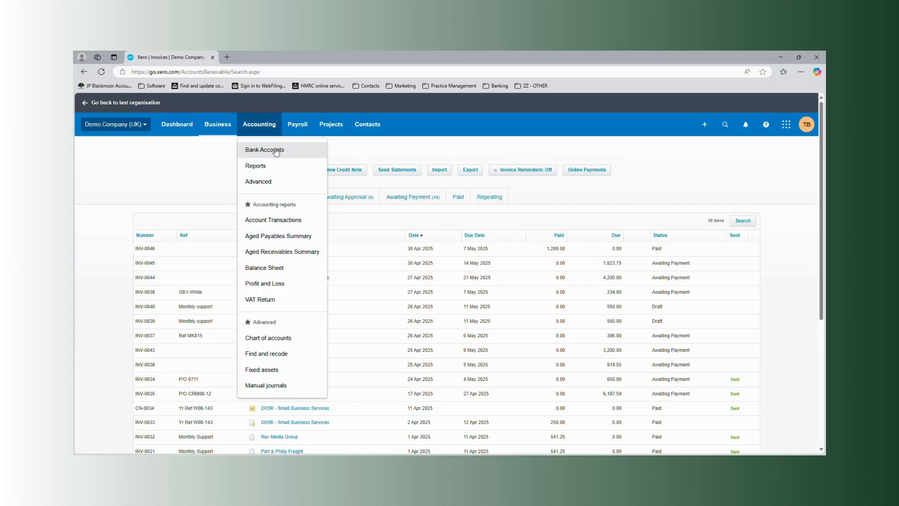
pyautogui.click(276, 152)
pyautogui.scroll(-3, 305, 299)
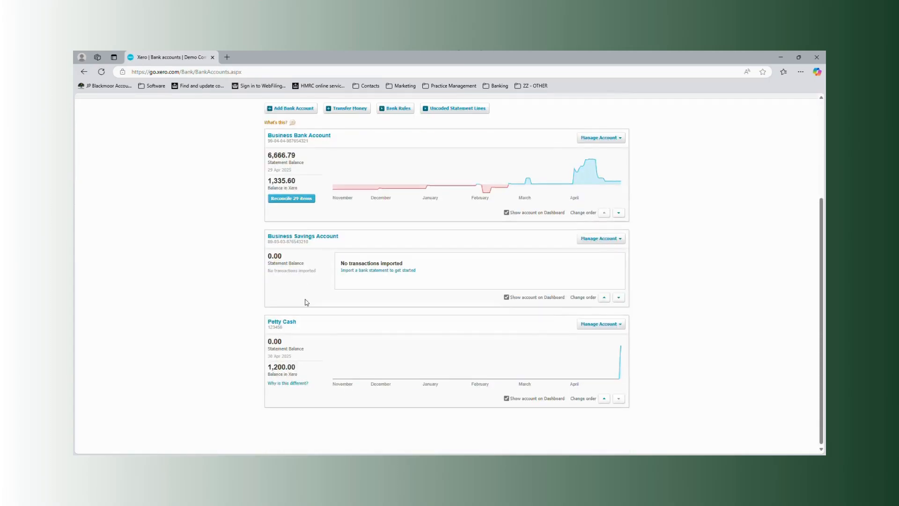
pyautogui.click(287, 327)
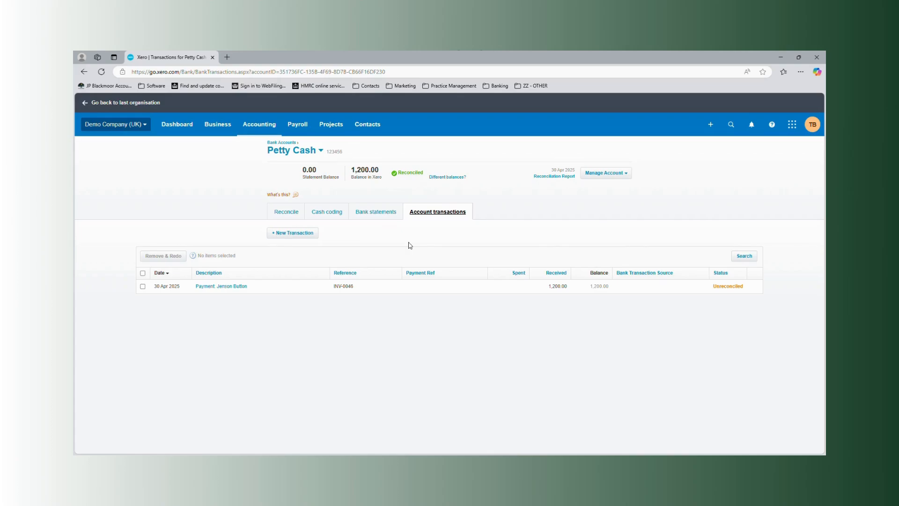
# Turn on the Enable Mark as Reconciled option for the Petty Cash account transactions.
pyautogui.click(143, 286)
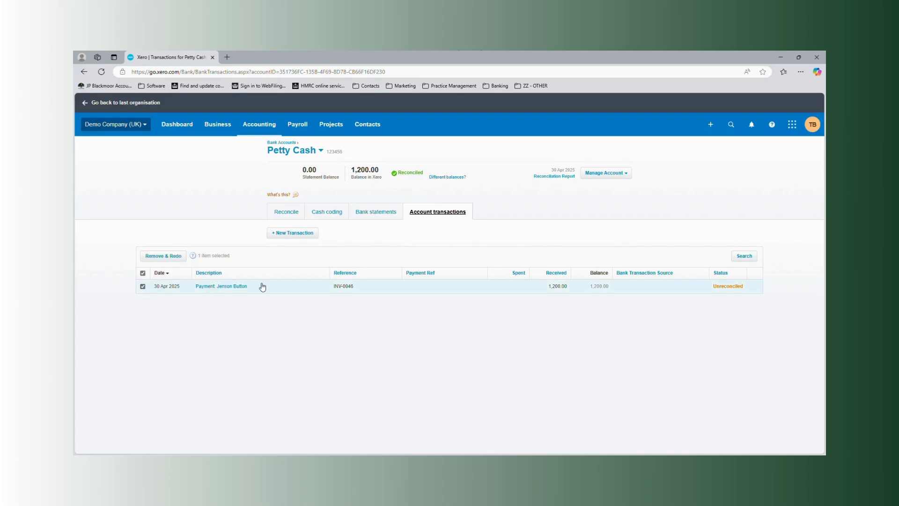
pyautogui.click(143, 286)
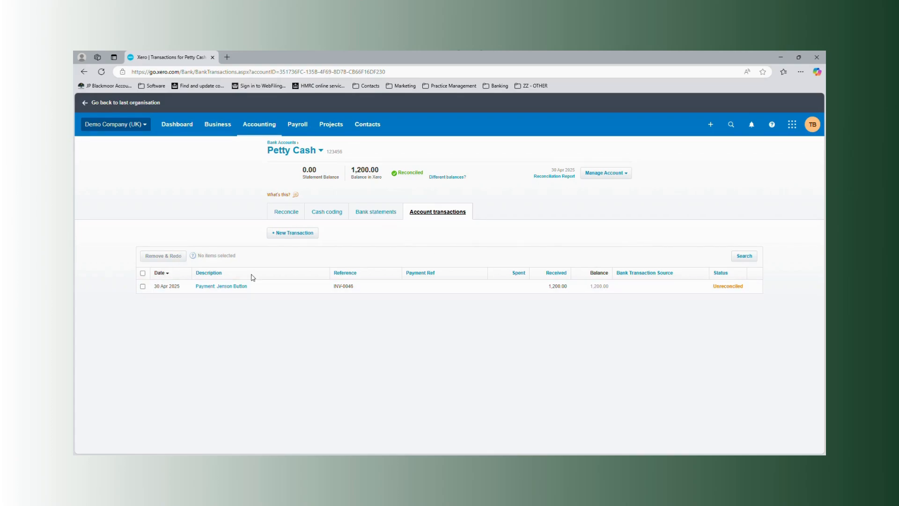
pyautogui.click(772, 124)
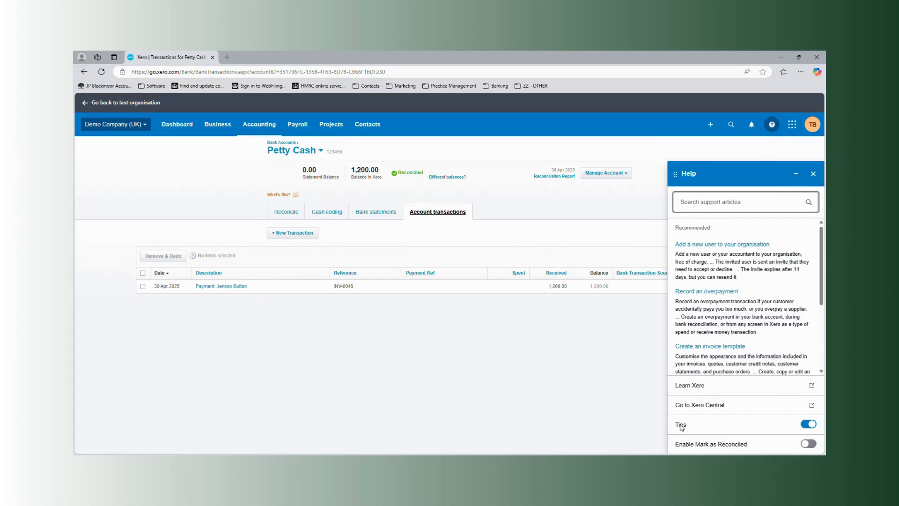
pyautogui.click(807, 443)
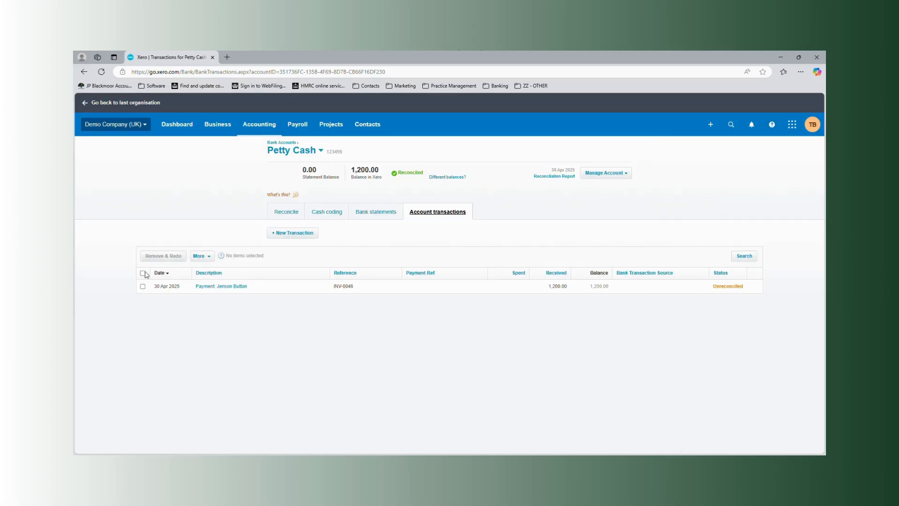
# Select the unreconciled 30 Apr 2025 payment in Petty Cash and remove it with Remove & Redo, confirming the removal.
pyautogui.click(143, 286)
pyautogui.click(200, 256)
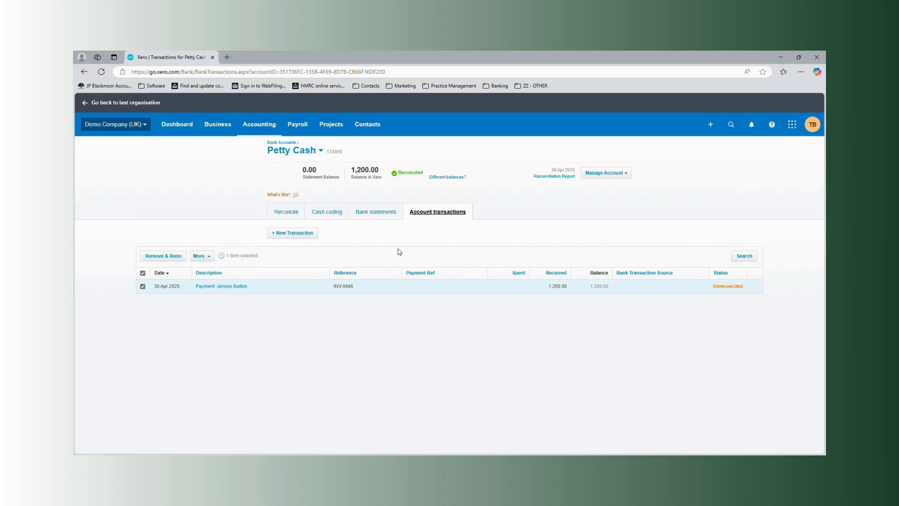
pyautogui.click(142, 273)
pyautogui.click(143, 286)
pyautogui.click(163, 256)
pyautogui.click(453, 306)
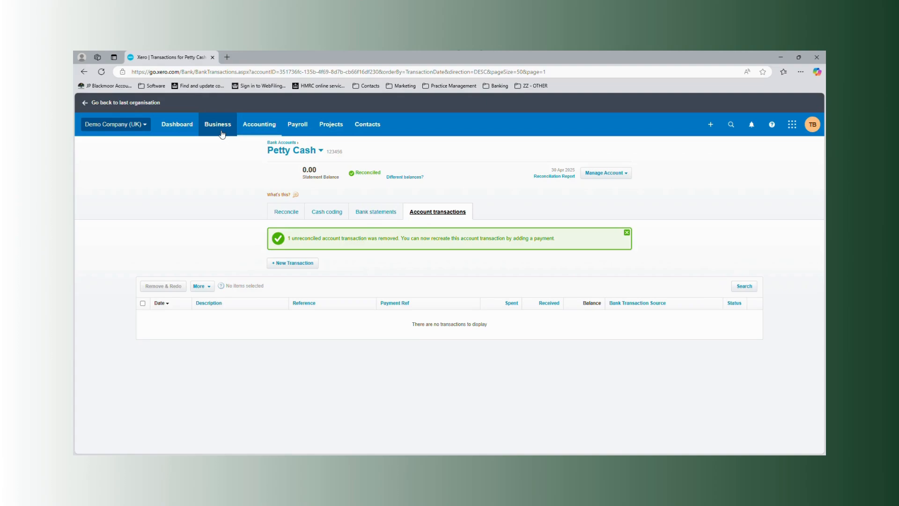
# Import a statement file containing the £1,200.00 credit into Petty Cash, and reconcile the imported line with the suggested invoice match.
pyautogui.click(600, 174)
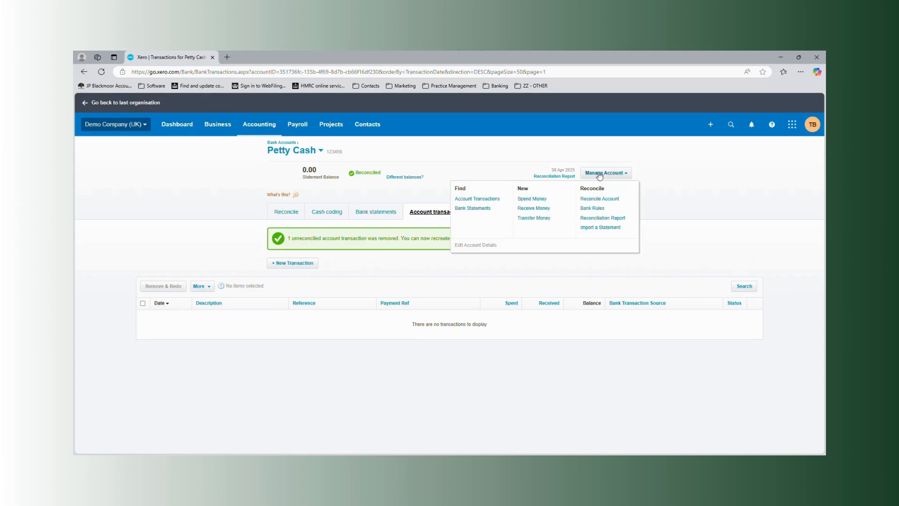
pyautogui.click(601, 227)
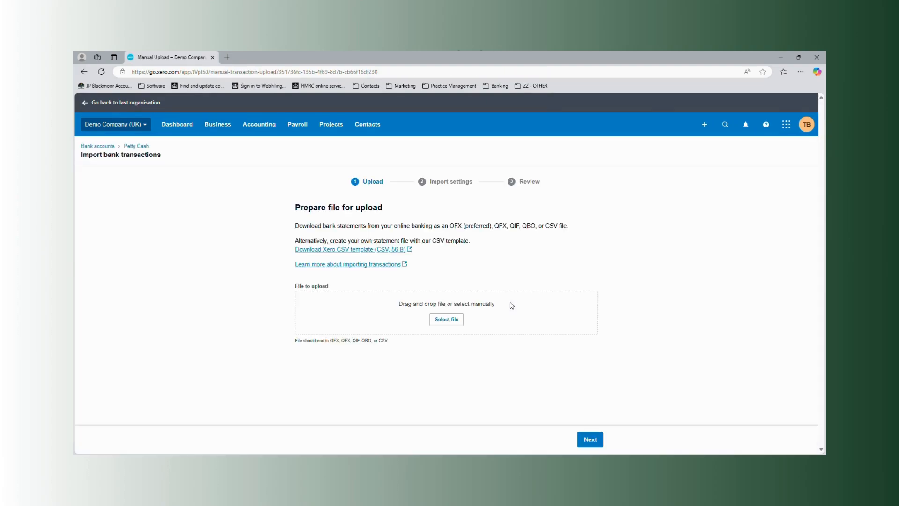
pyautogui.click(499, 464)
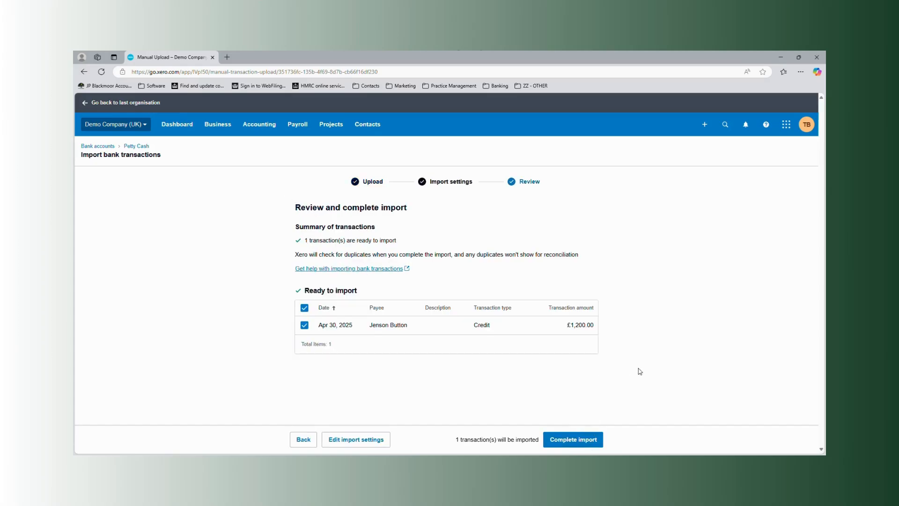
pyautogui.click(575, 437)
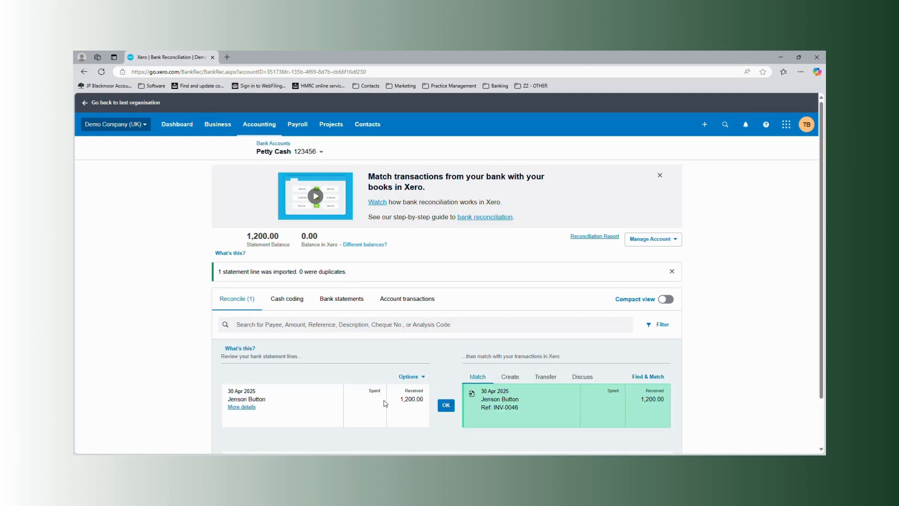
pyautogui.click(445, 405)
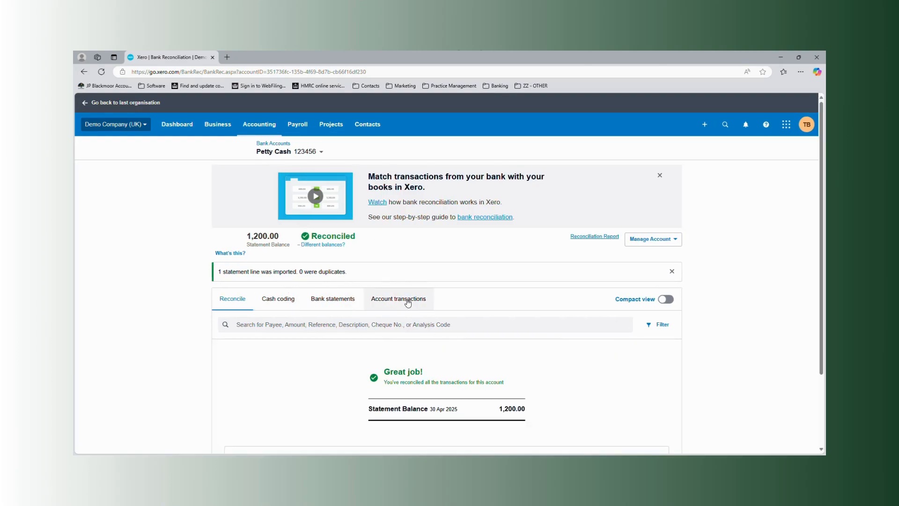
# Remove the reconciled 1,200.00 payment with Remove & Redo, and reconcile its statement line against the matching invoice again.
pyautogui.click(424, 309)
pyautogui.click(143, 286)
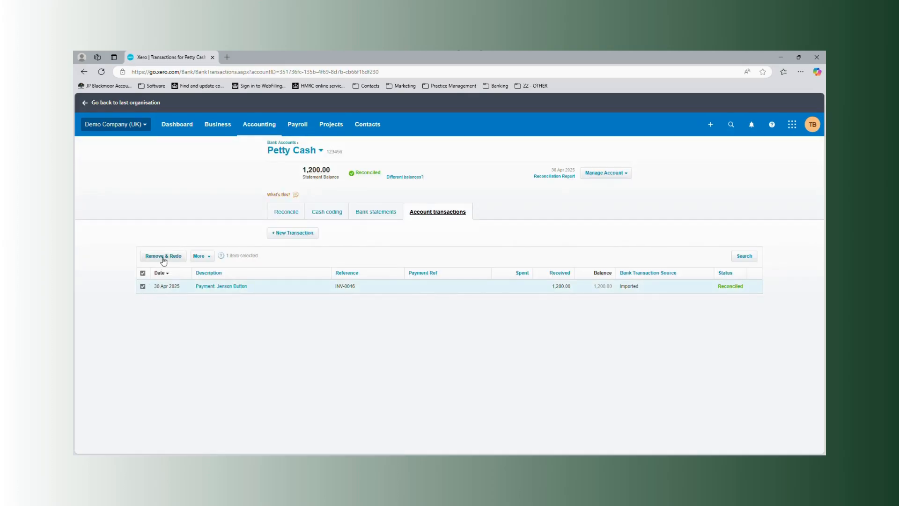
pyautogui.click(162, 257)
pyautogui.click(449, 307)
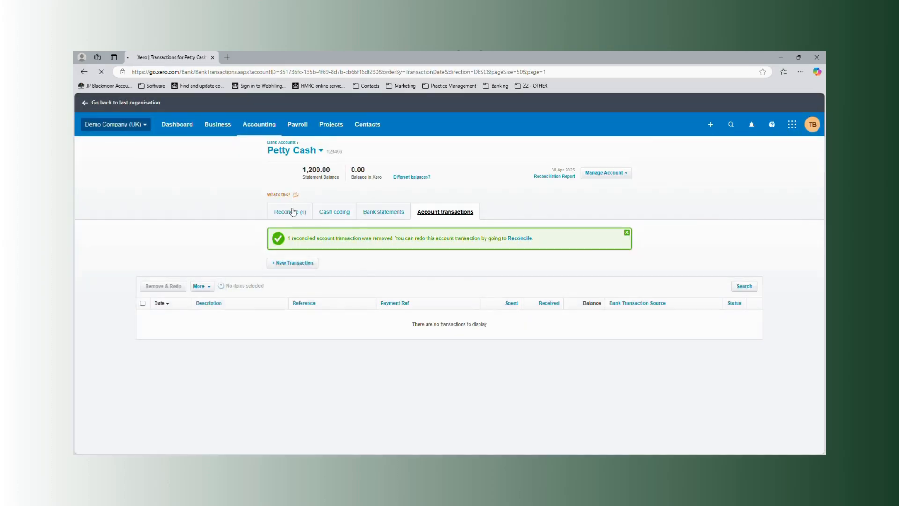
pyautogui.click(291, 211)
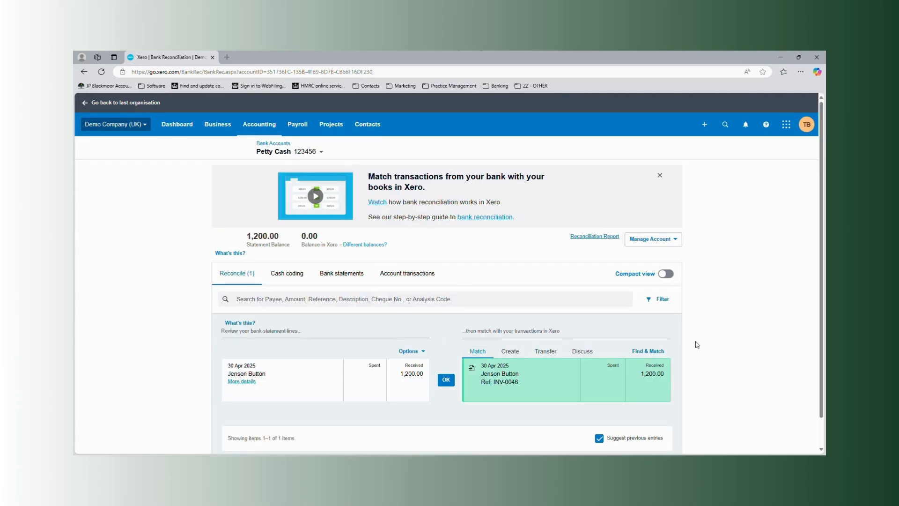
pyautogui.click(443, 386)
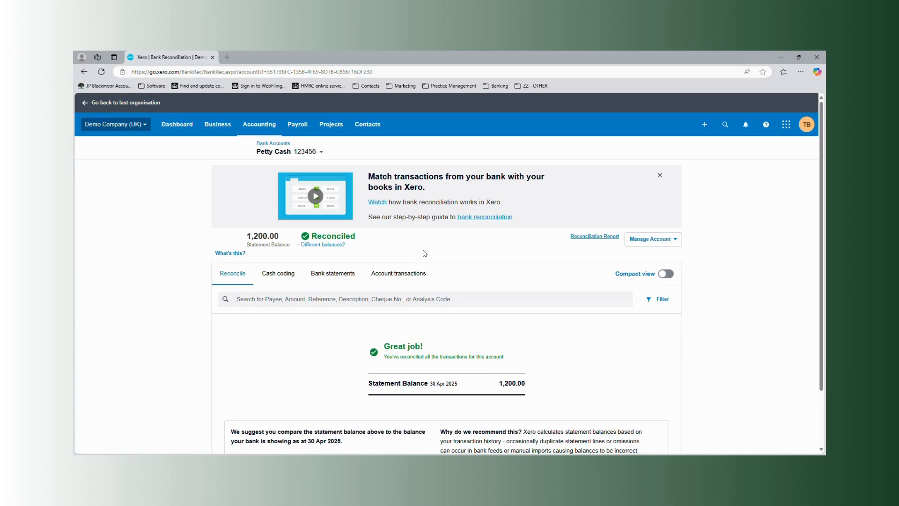
# Import the statement file "Cash expenses - 250430.csv" into Petty Cash, and reconcile the 200.00 spent line with its suggested match.
pyautogui.click(654, 239)
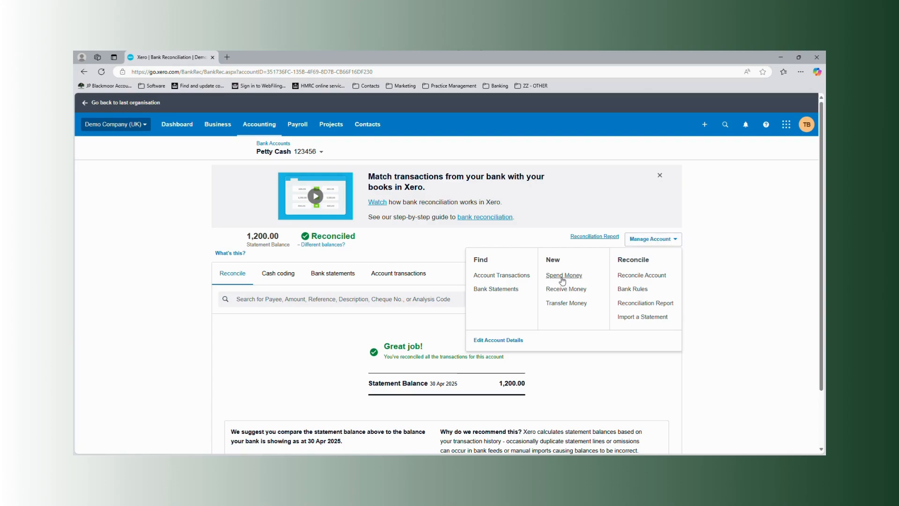
pyautogui.click(438, 253)
pyautogui.click(650, 239)
pyautogui.click(648, 317)
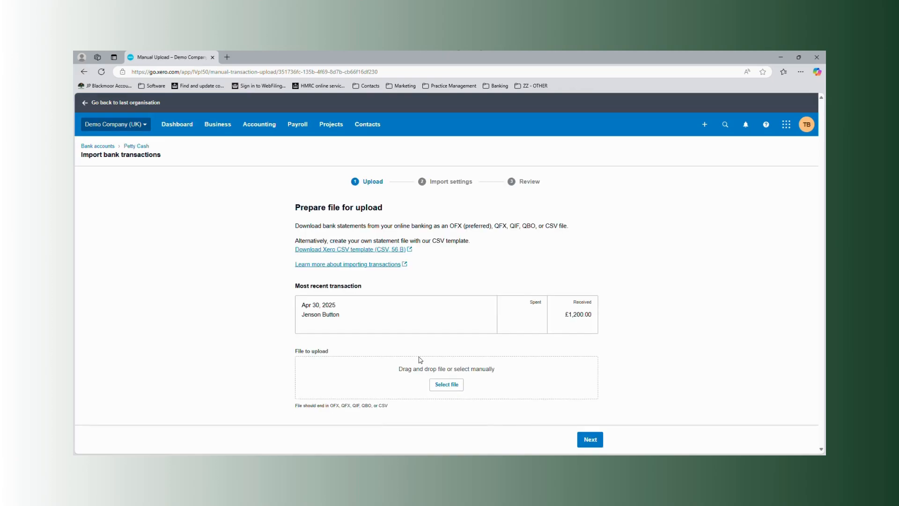
pyautogui.click(446, 385)
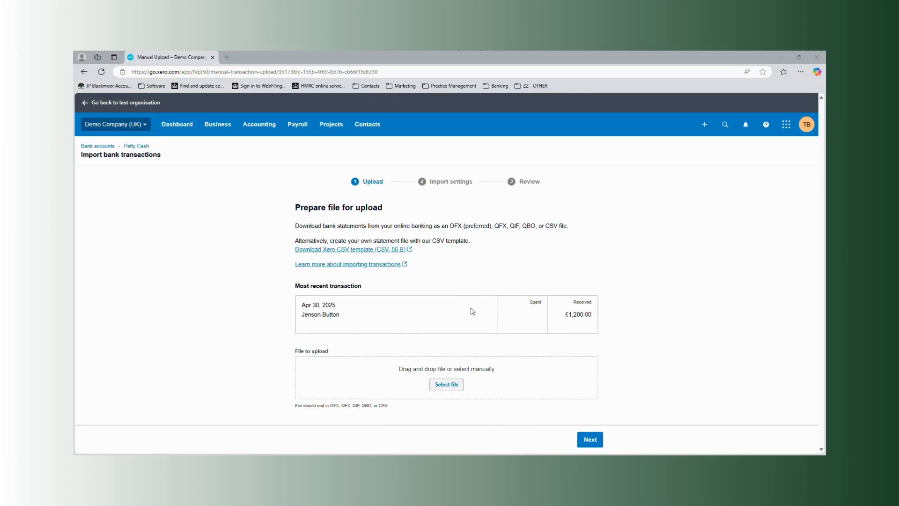
pyautogui.doubleClick(241, 199)
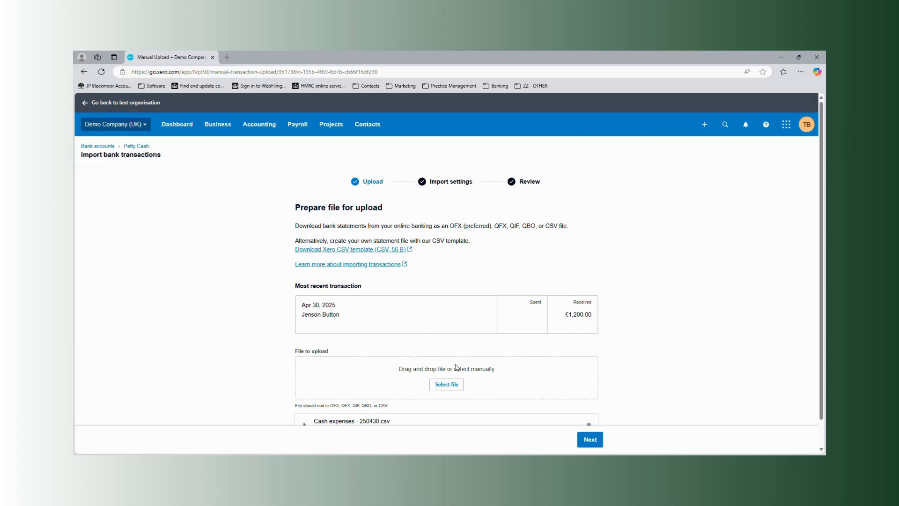
pyautogui.click(589, 438)
pyautogui.click(588, 438)
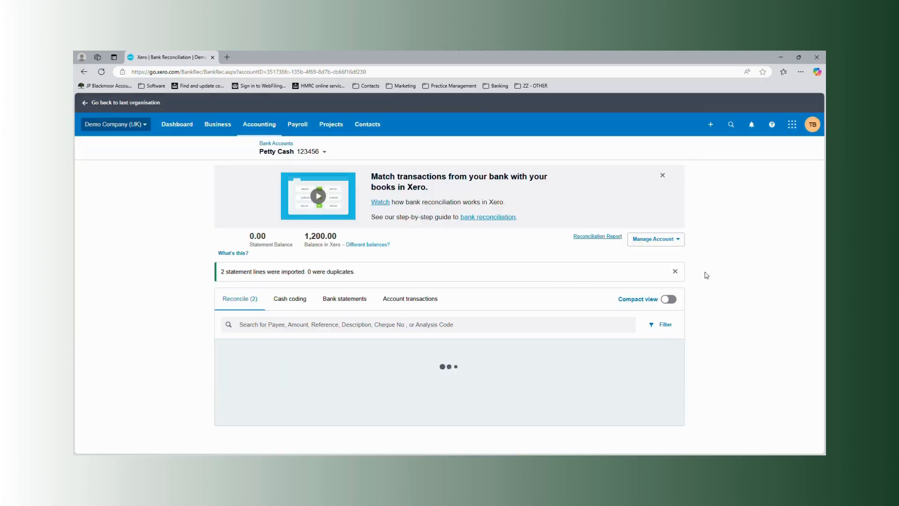
pyautogui.scroll(-1, 528, 367)
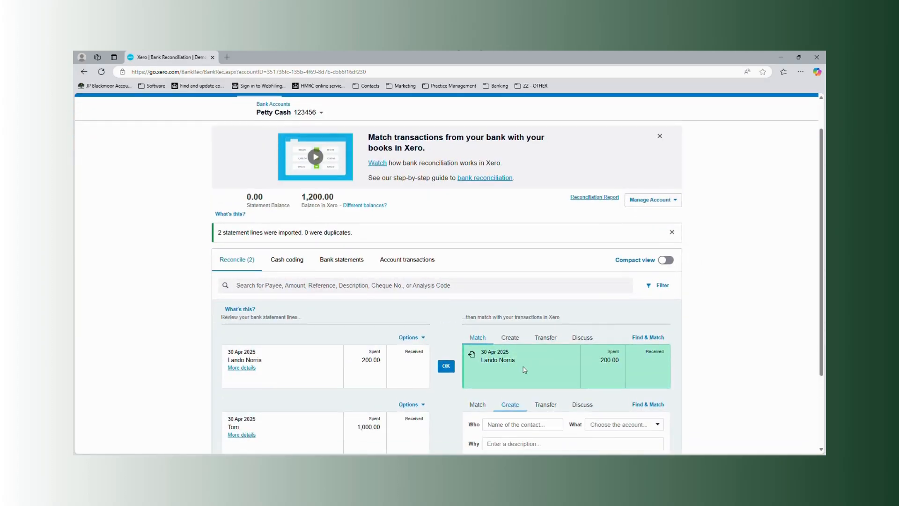
pyautogui.click(445, 366)
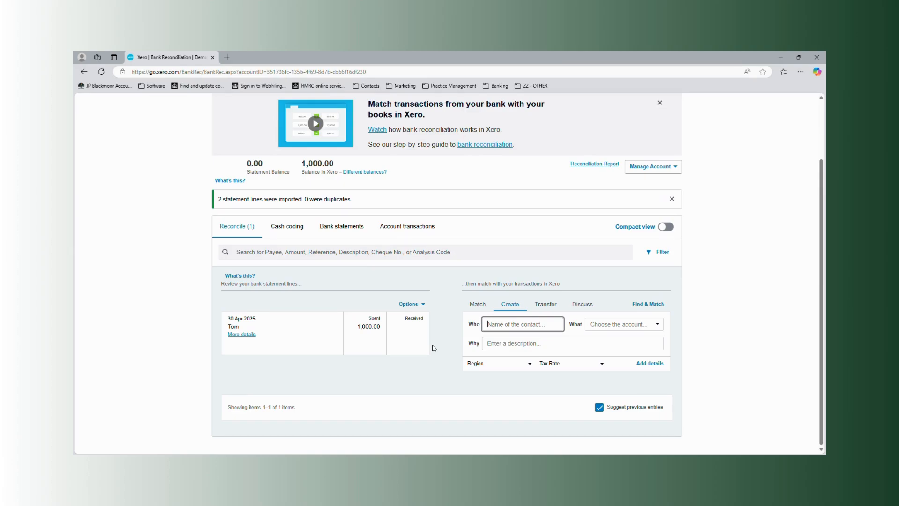
# Reconcile the 1,000.00 spent line by creating a transaction with the payee's name, account 835 - Directors' Loan Account and description "April drawings/ dividends".
pyautogui.write('Tom')
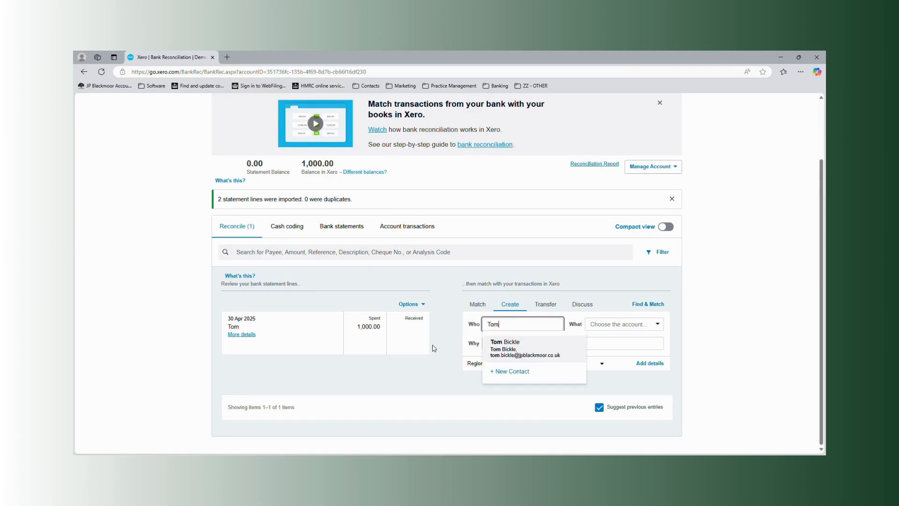
pyautogui.press('Tab')
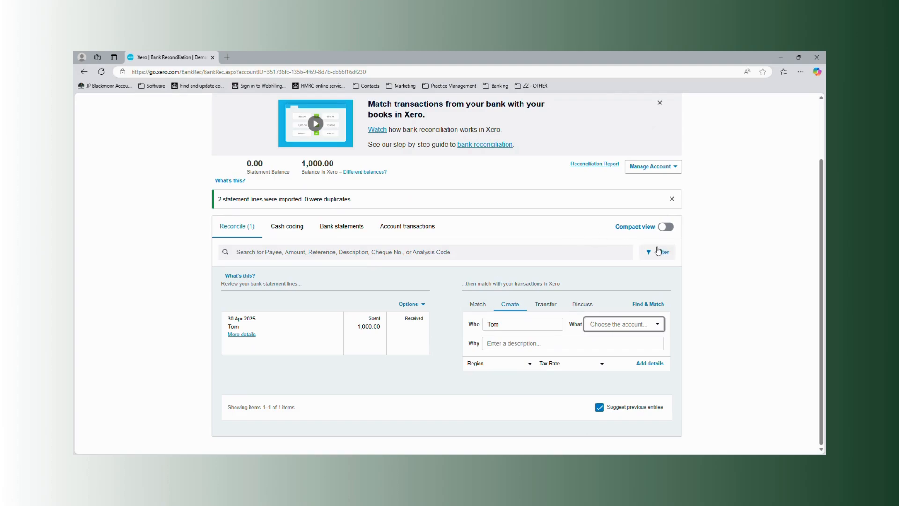
pyautogui.write('direc')
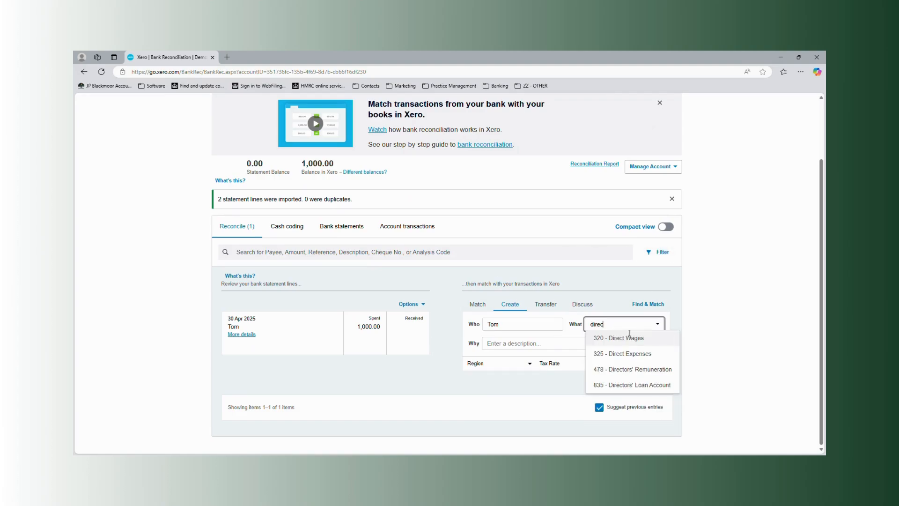
pyautogui.click(627, 384)
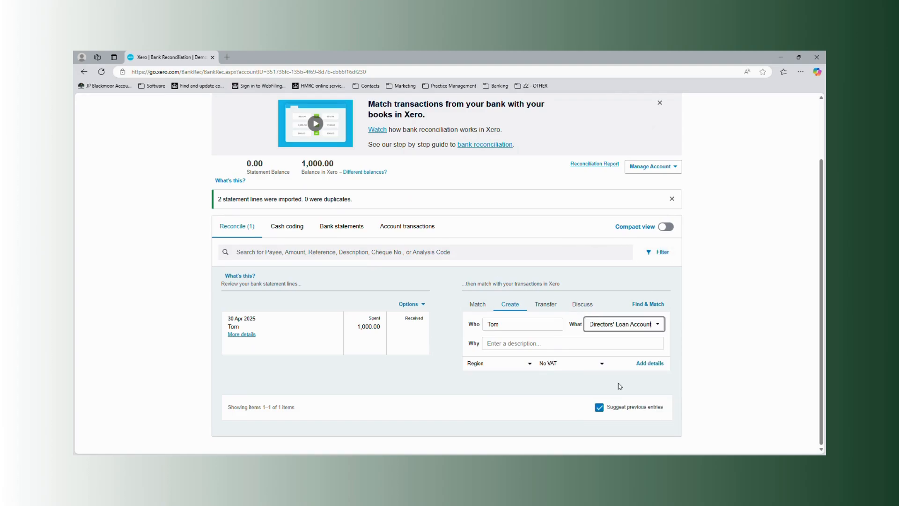
pyautogui.click(538, 348)
pyautogui.write('April')
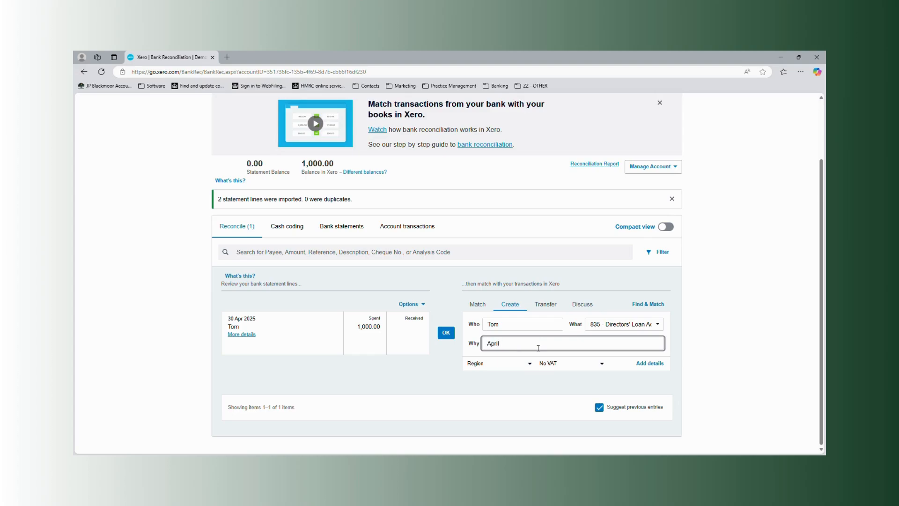
pyautogui.write(' drawings/ dividends')
pyautogui.click(450, 333)
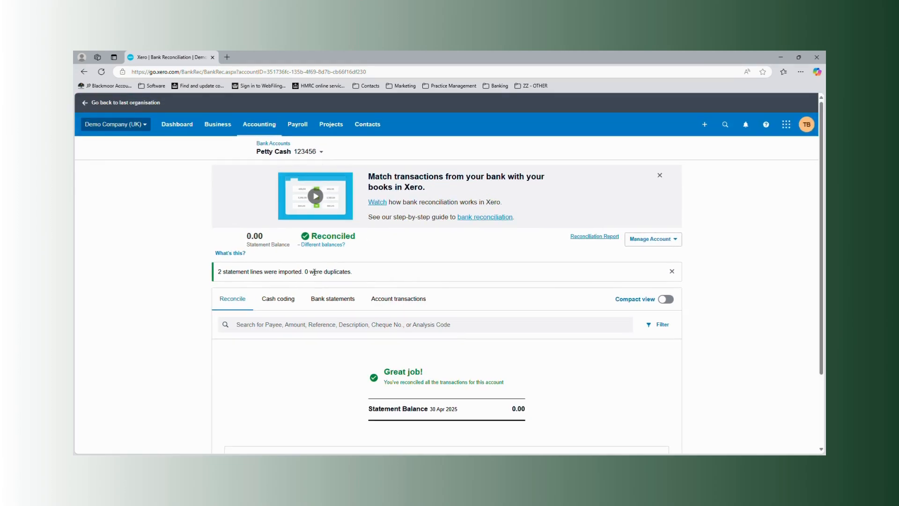
# Show the account transactions of Petty Cash.
pyautogui.click(394, 298)
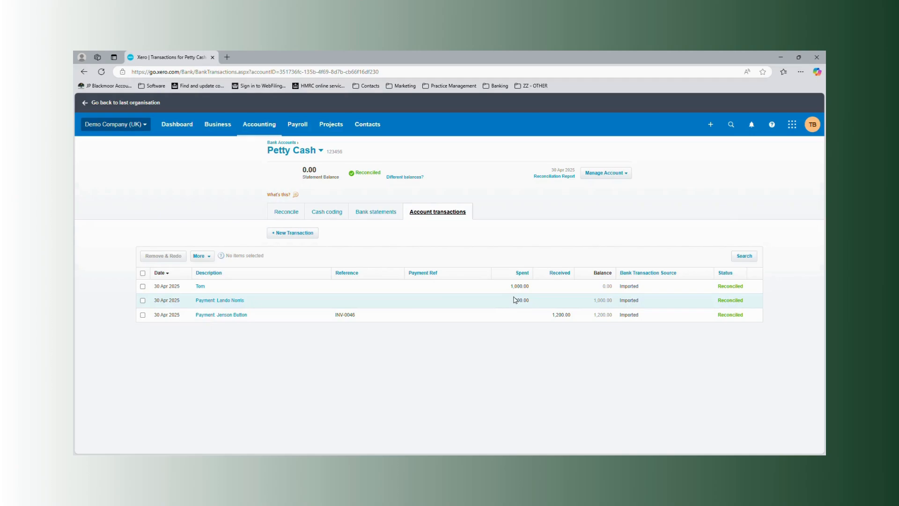